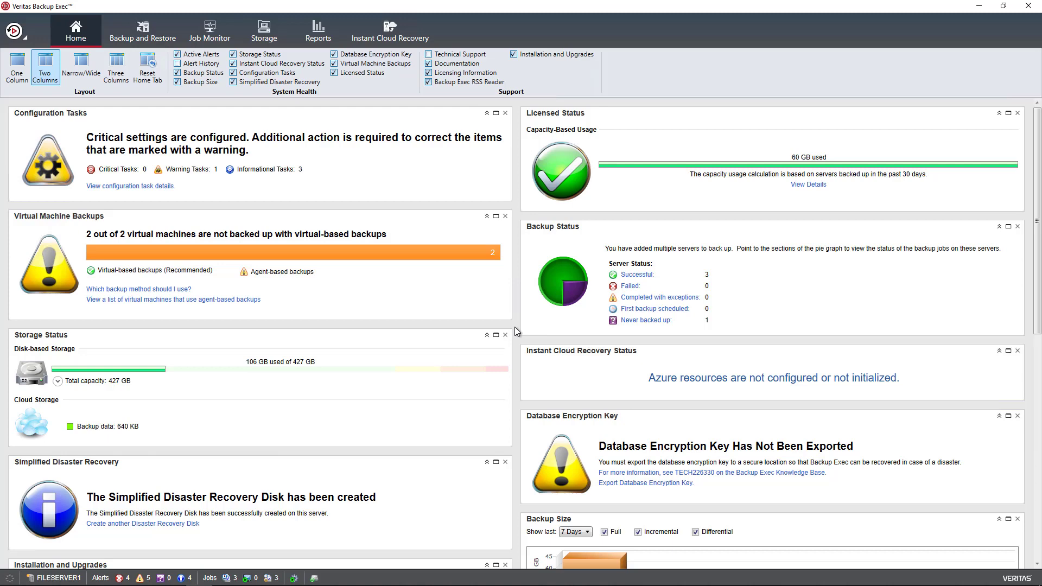
Scroll down through the dashboard overview and back up to the top.
{"action": "scroll", "coordinate": [516, 331], "scroll_direction": "down", "scroll_amount": 2}
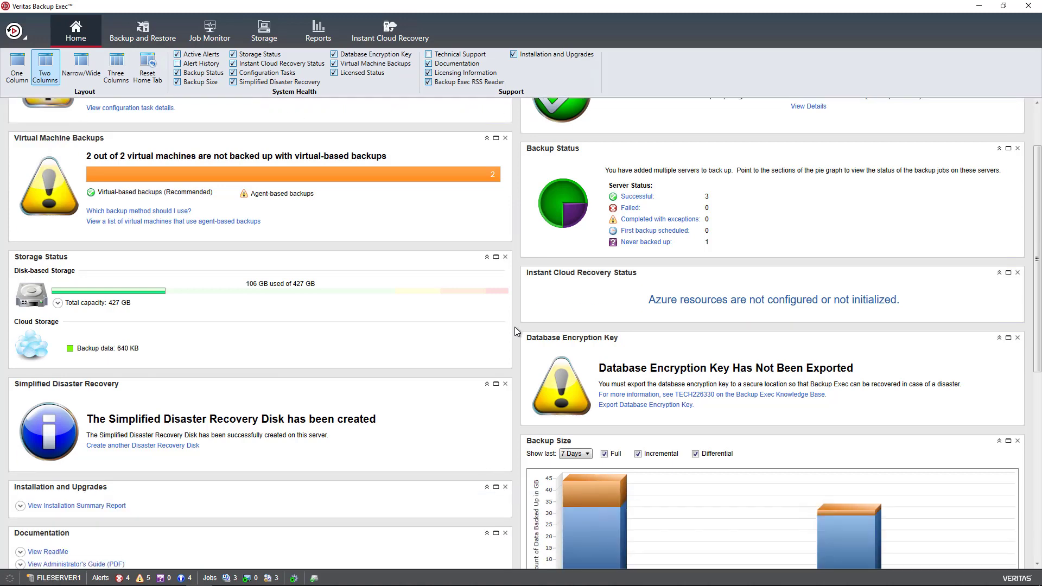
{"action": "scroll", "coordinate": [516, 331], "scroll_direction": "down", "scroll_amount": 3}
{"action": "scroll", "coordinate": [516, 331], "scroll_direction": "down", "scroll_amount": 5}
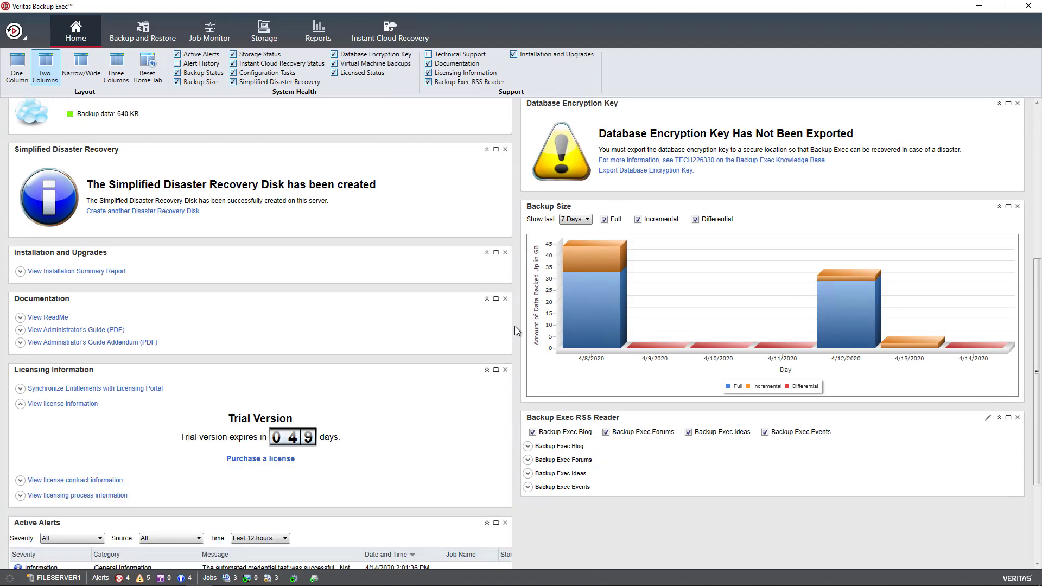
{"action": "scroll", "coordinate": [516, 331], "scroll_direction": "down", "scroll_amount": 3}
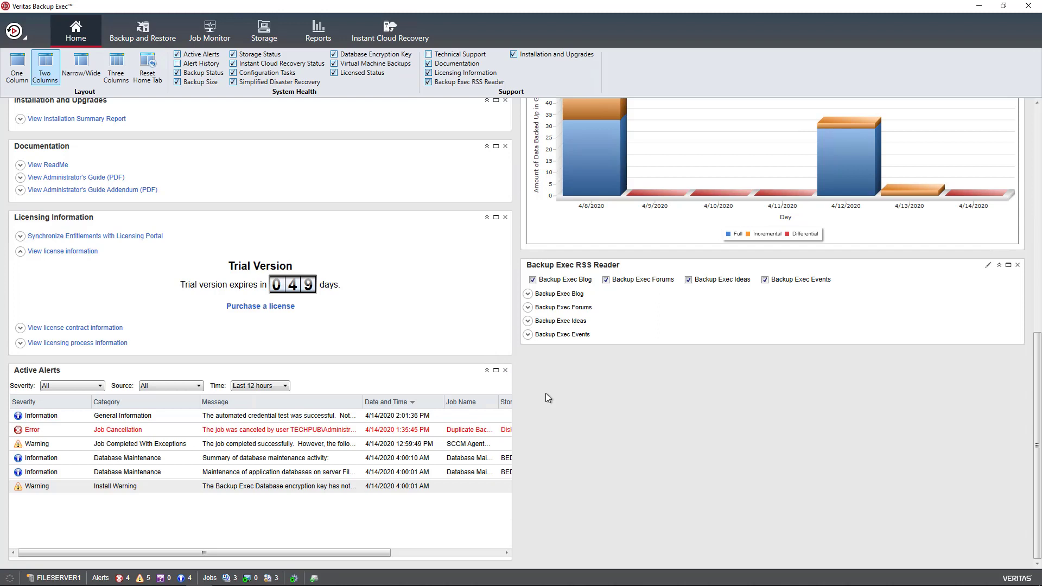
{"action": "scroll", "coordinate": [545, 393], "scroll_direction": "up", "scroll_amount": 1}
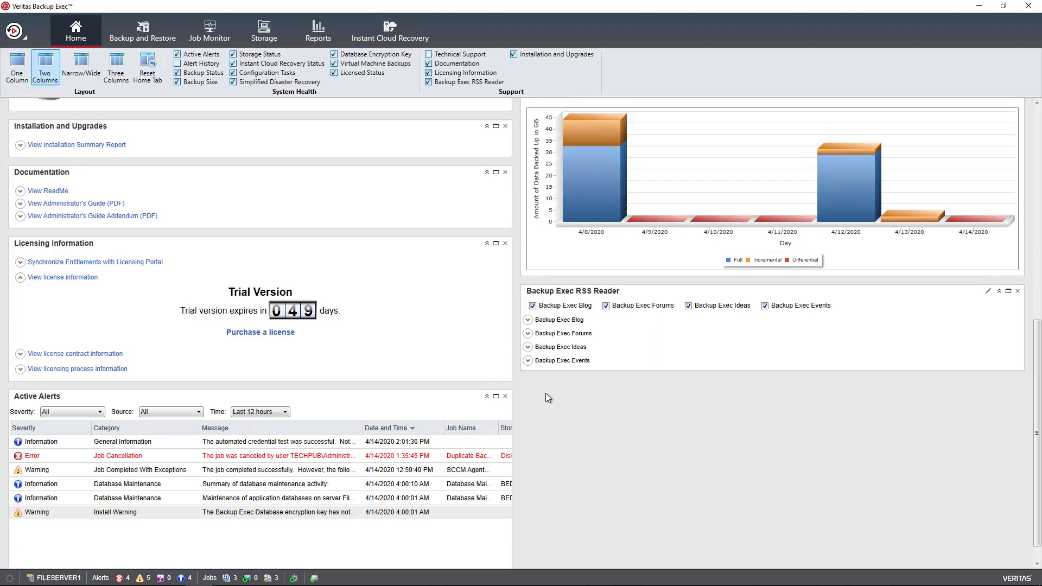
{"action": "scroll", "coordinate": [545, 393], "scroll_direction": "up", "scroll_amount": 5}
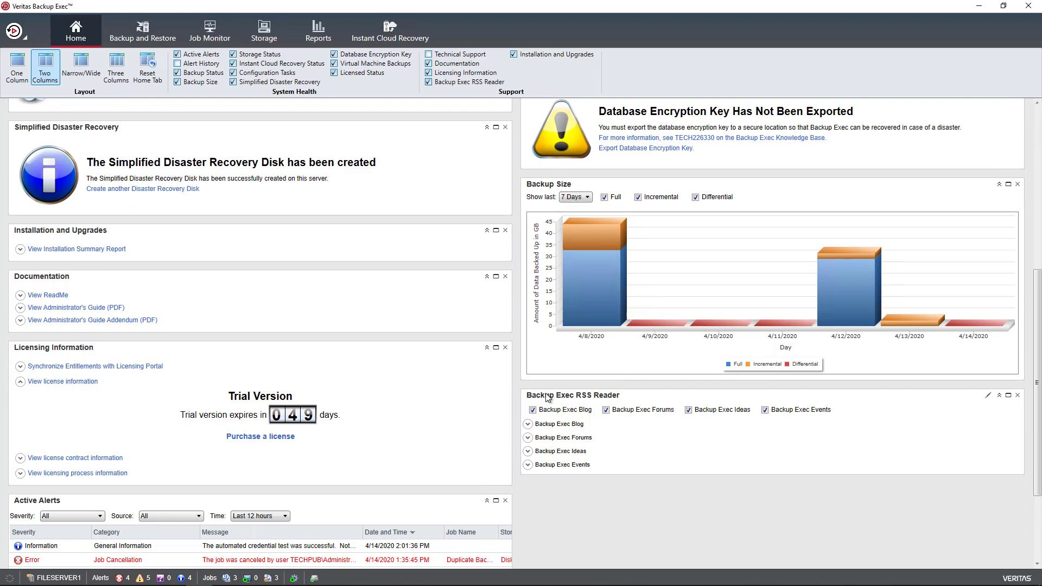
{"action": "scroll", "coordinate": [546, 396], "scroll_direction": "up", "scroll_amount": 8}
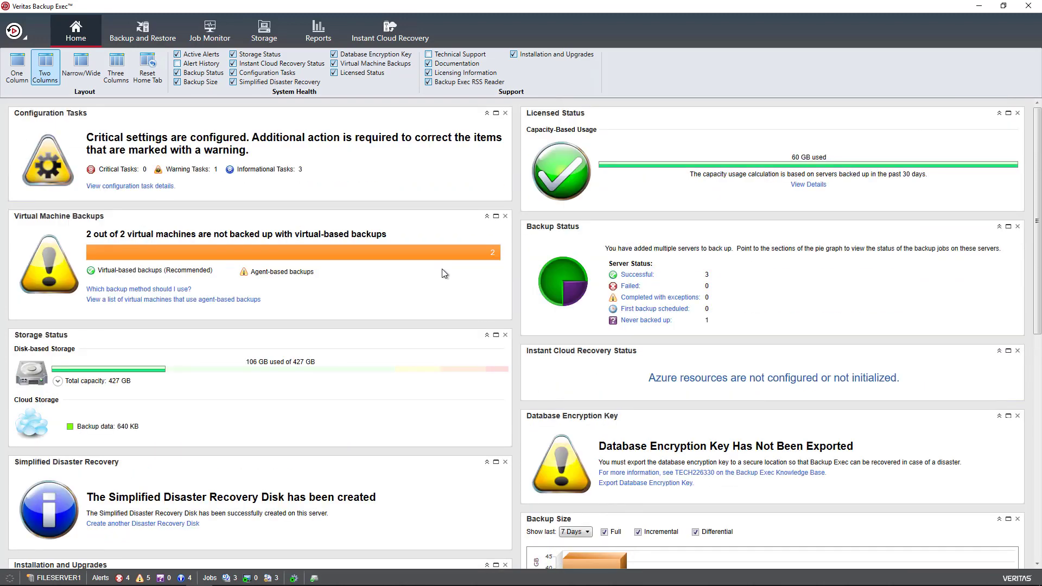
List the backup servers, show FileServer1.TechPub.us's backup sources, and preview the Backup dropdown options.
{"action": "left_click", "coordinate": [139, 31]}
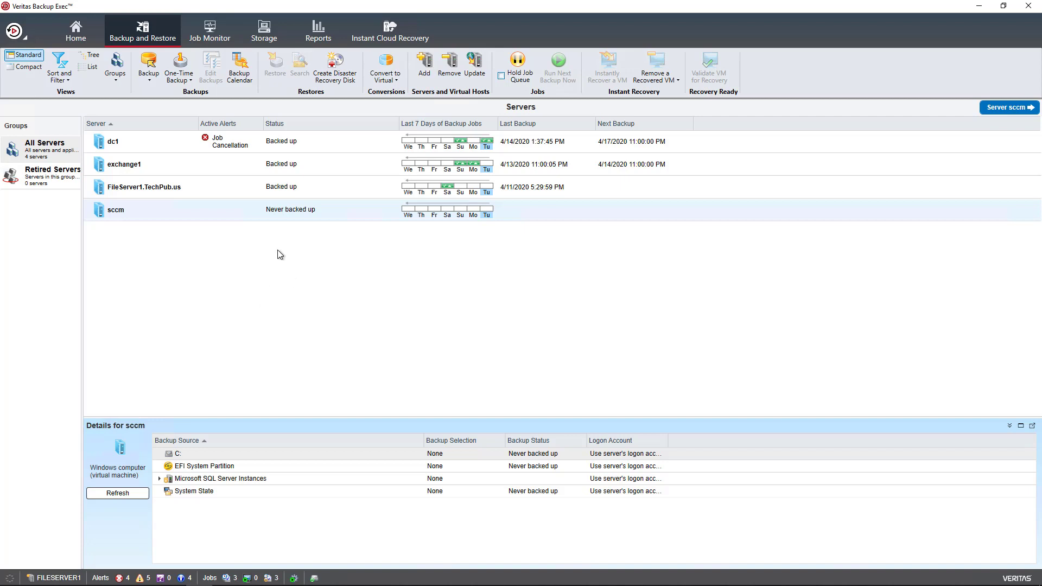
{"action": "left_click", "coordinate": [210, 188]}
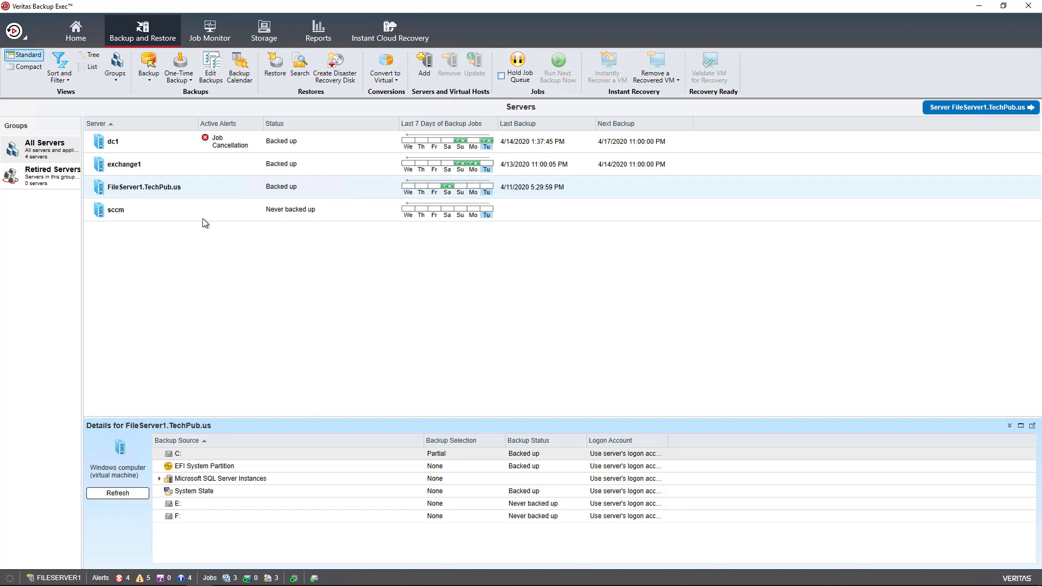
{"action": "left_click", "coordinate": [146, 81]}
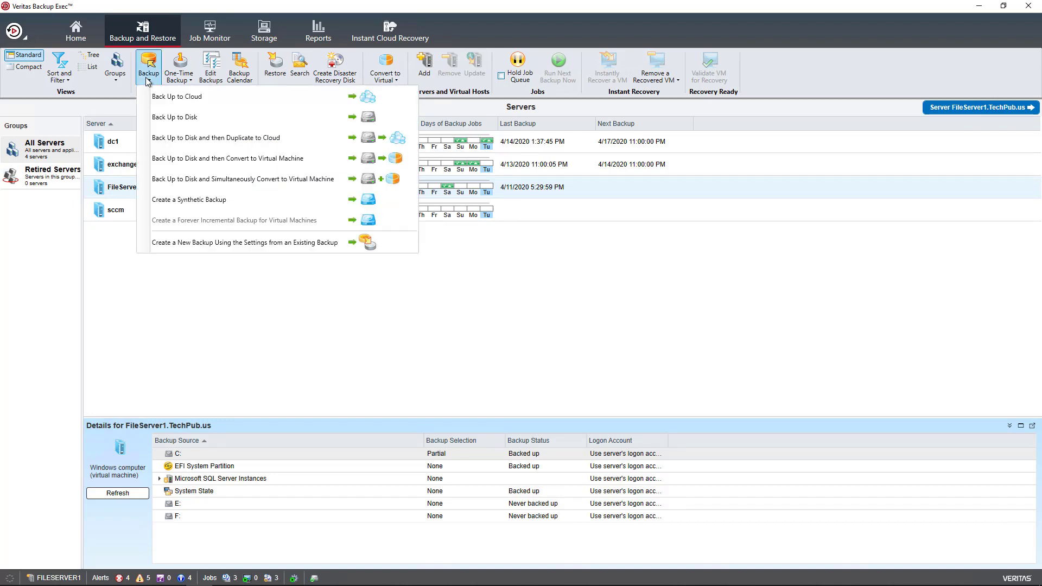
{"action": "left_click", "coordinate": [246, 243]}
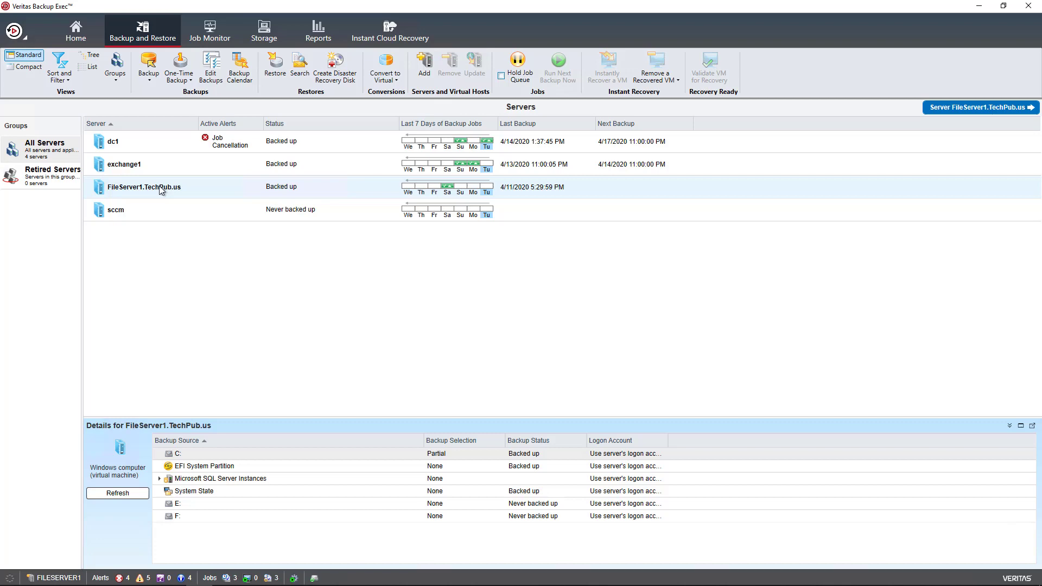
Open FileServer1.TechPub.us's jobs and inspect its Test Run and Restore job entries.
{"action": "double_click", "coordinate": [287, 187]}
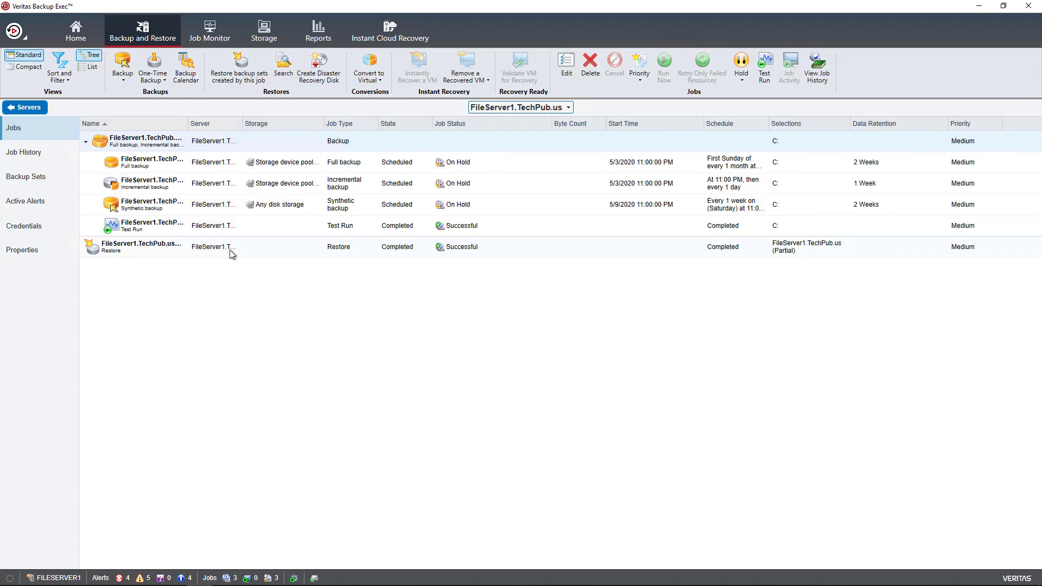
{"action": "left_click", "coordinate": [153, 225]}
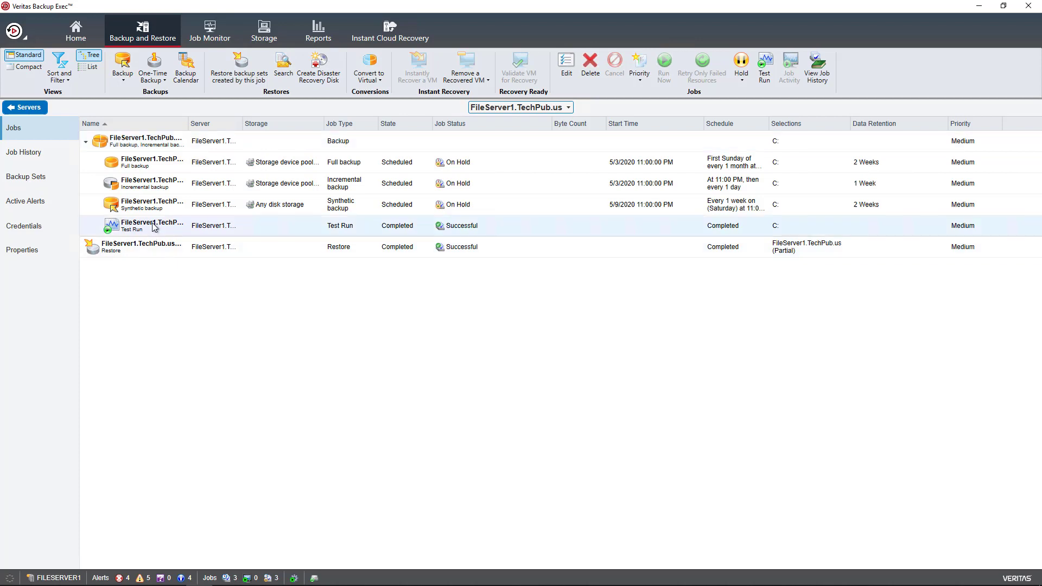
{"action": "left_click", "coordinate": [146, 253]}
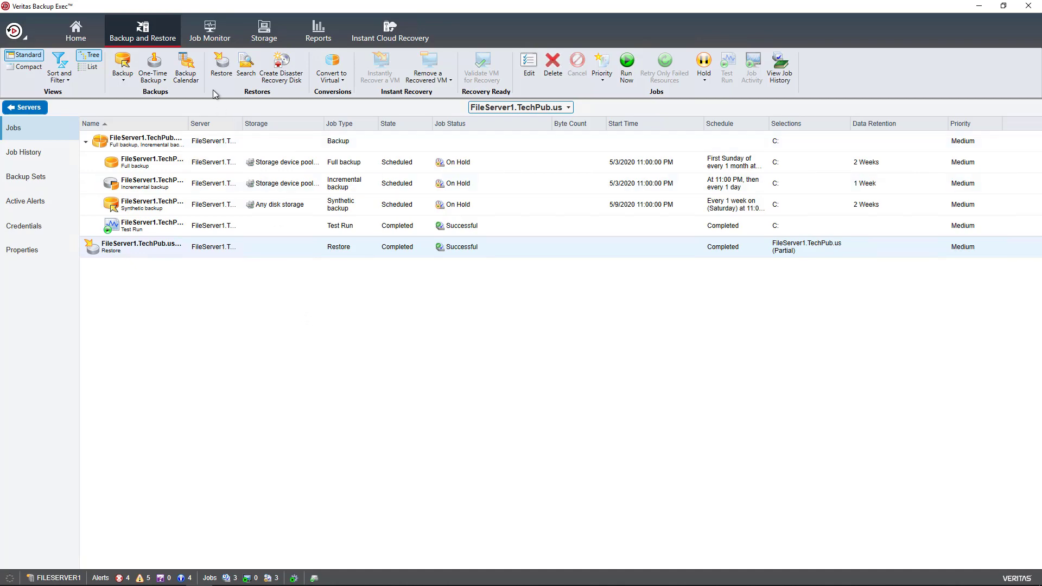
Open Job Monitor with an enlarged Job Histories list and select the failed 192.168.21.112 job.
{"action": "left_click", "coordinate": [209, 36]}
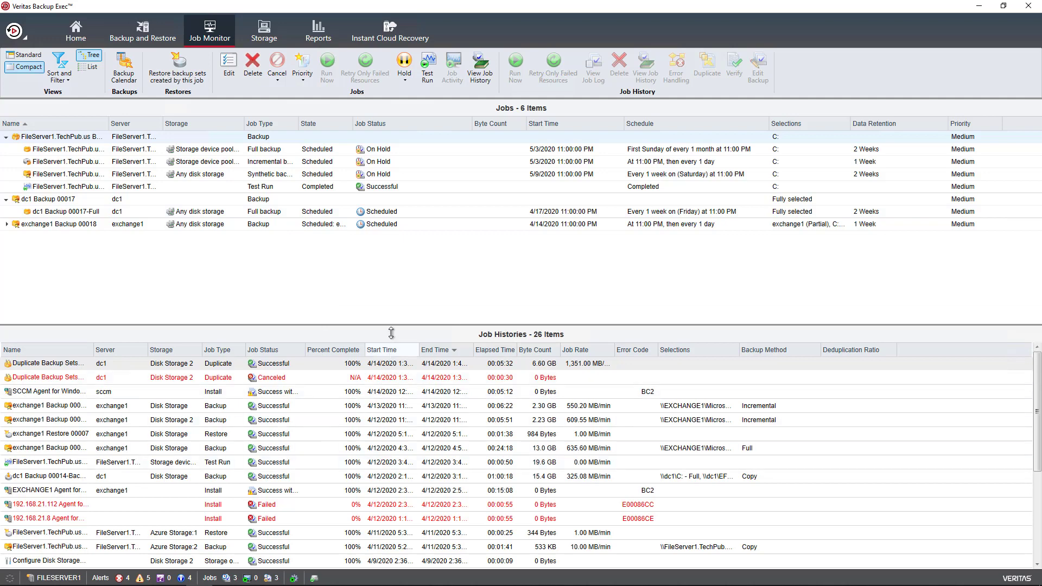
{"action": "left_click_drag", "start_coordinate": [393, 327], "coordinate": [395, 245]}
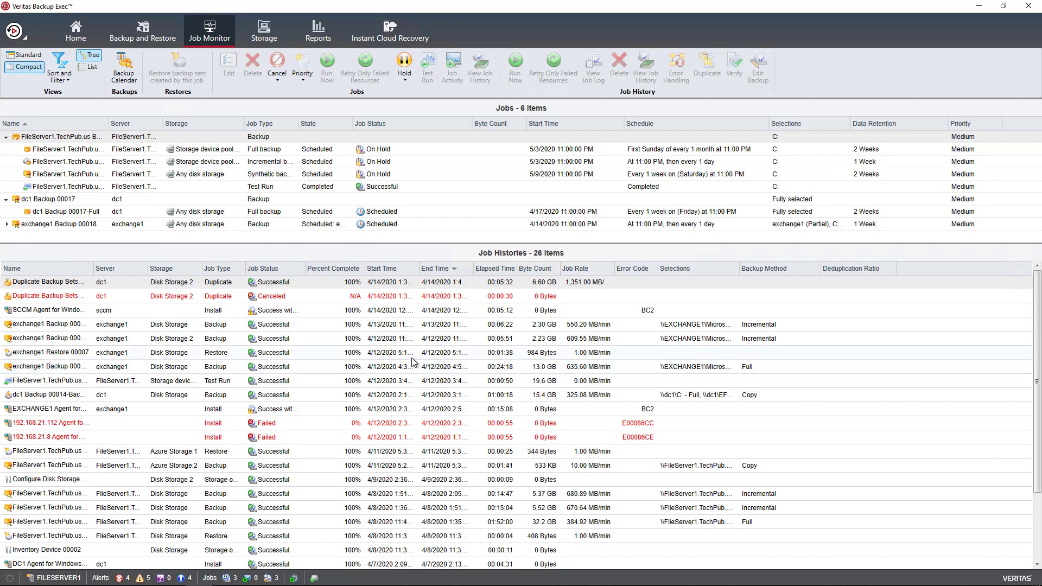
{"action": "scroll", "coordinate": [412, 362], "scroll_direction": "down", "scroll_amount": 2}
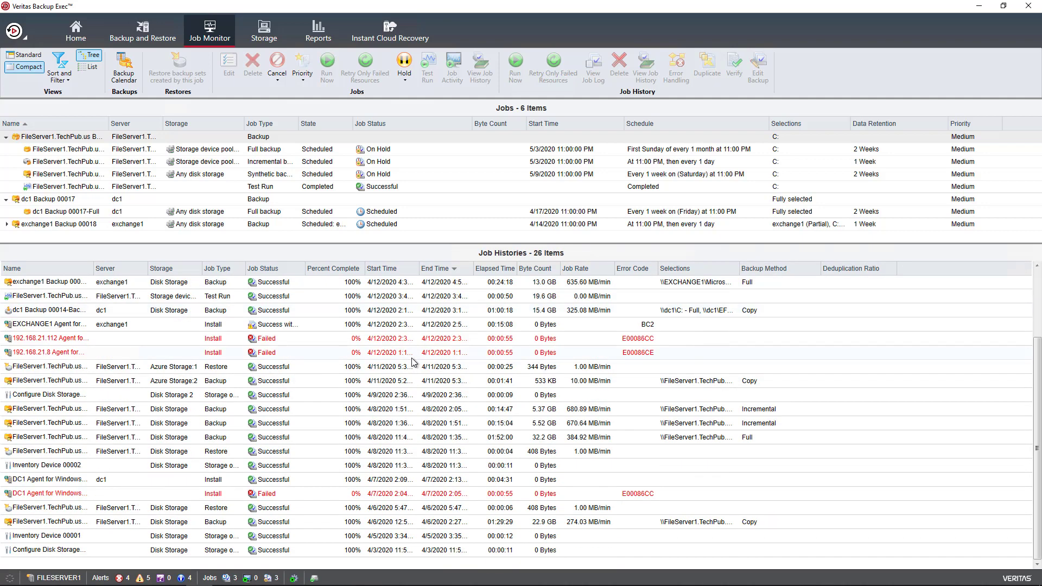
{"action": "left_click", "coordinate": [388, 339]}
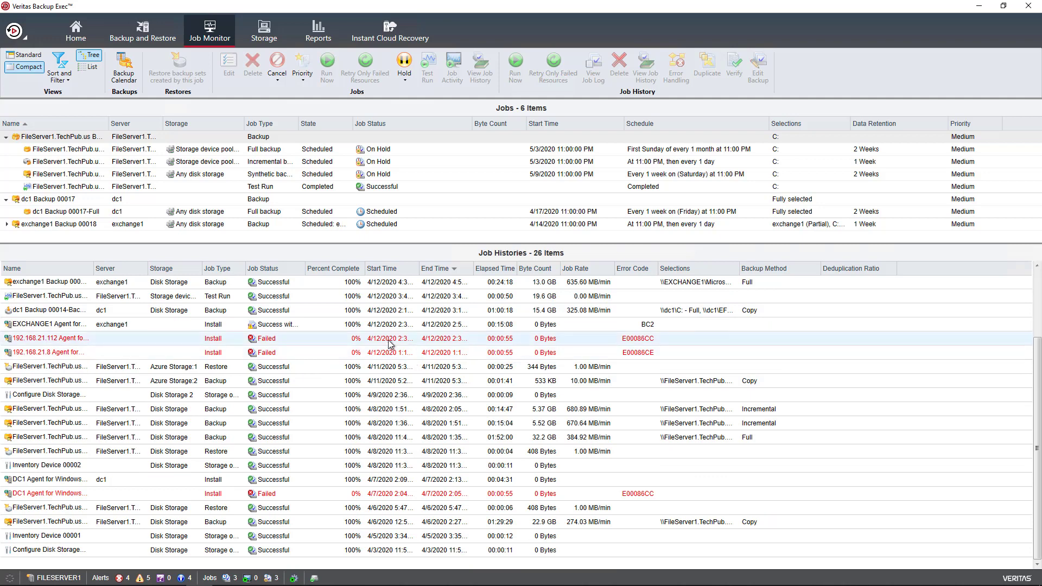
Review the failed 192.168.21.112 install's expanded log and job history, then switch to Storage.
{"action": "double_click", "coordinate": [408, 342]}
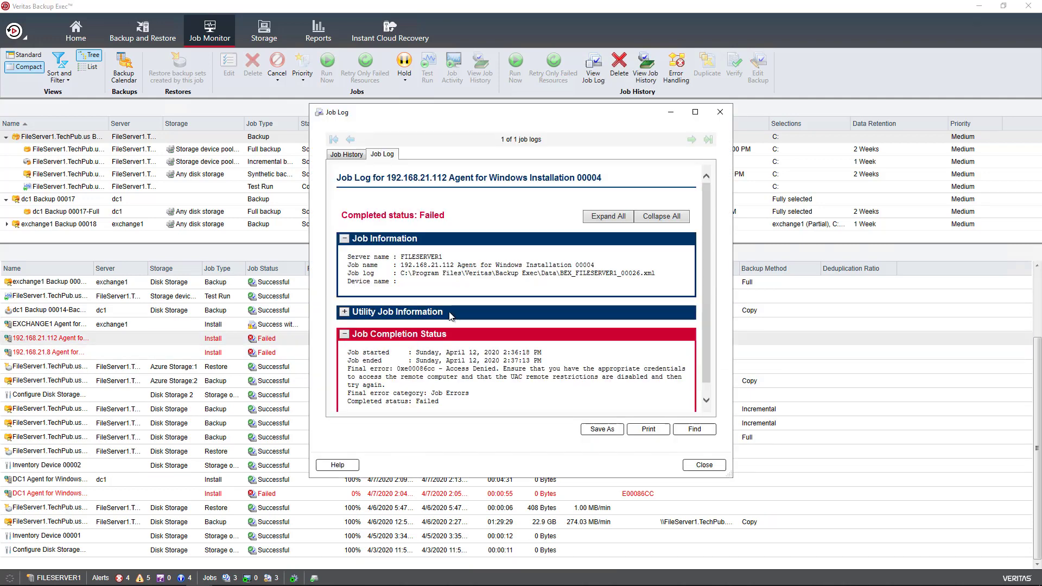
{"action": "left_click_drag", "start_coordinate": [708, 227], "coordinate": [708, 279]}
{"action": "left_click", "coordinate": [608, 205]}
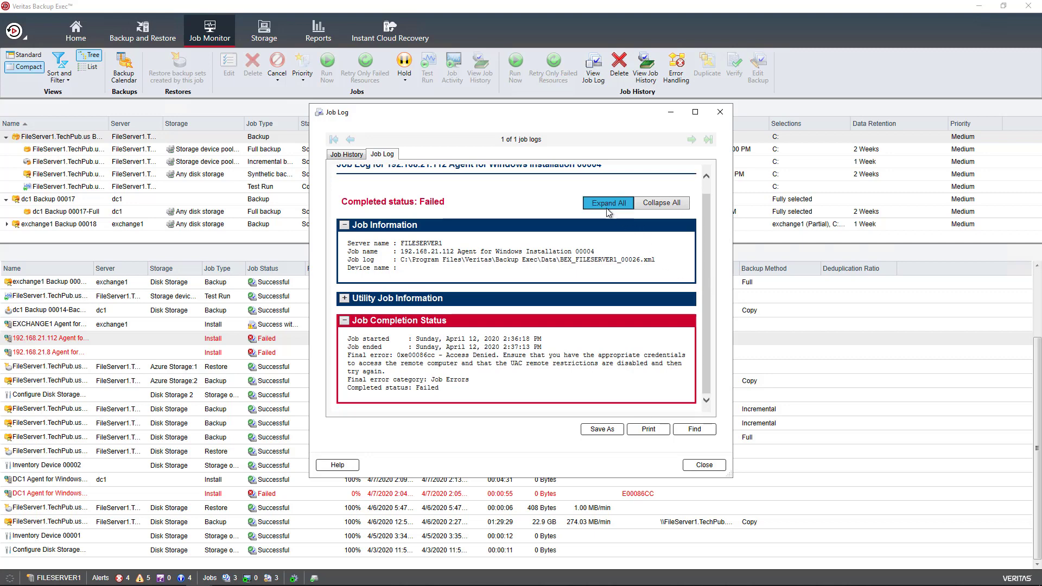
{"action": "scroll", "coordinate": [563, 328], "scroll_direction": "down", "scroll_amount": 2}
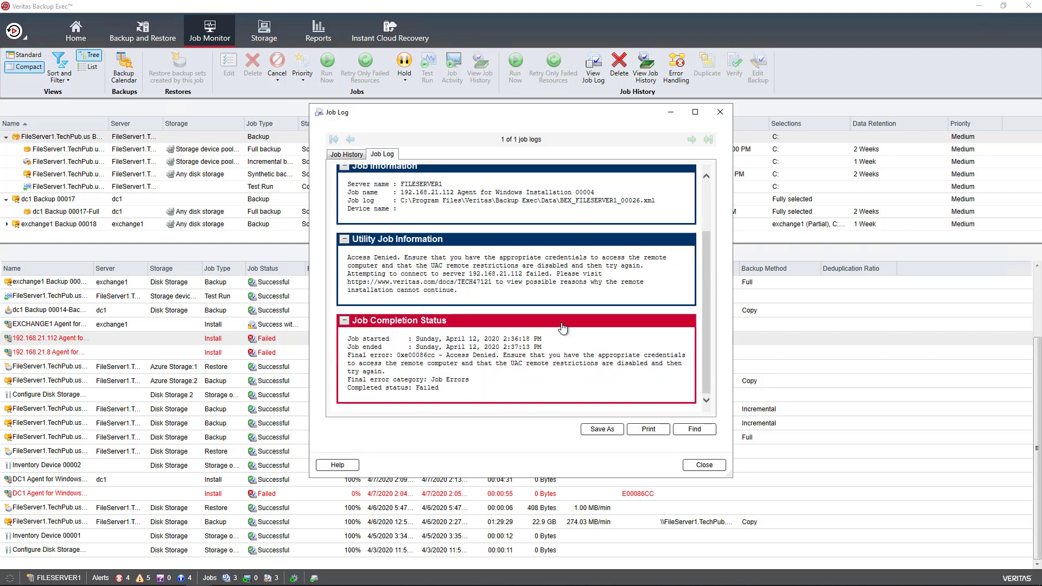
{"action": "left_click", "coordinate": [358, 157]}
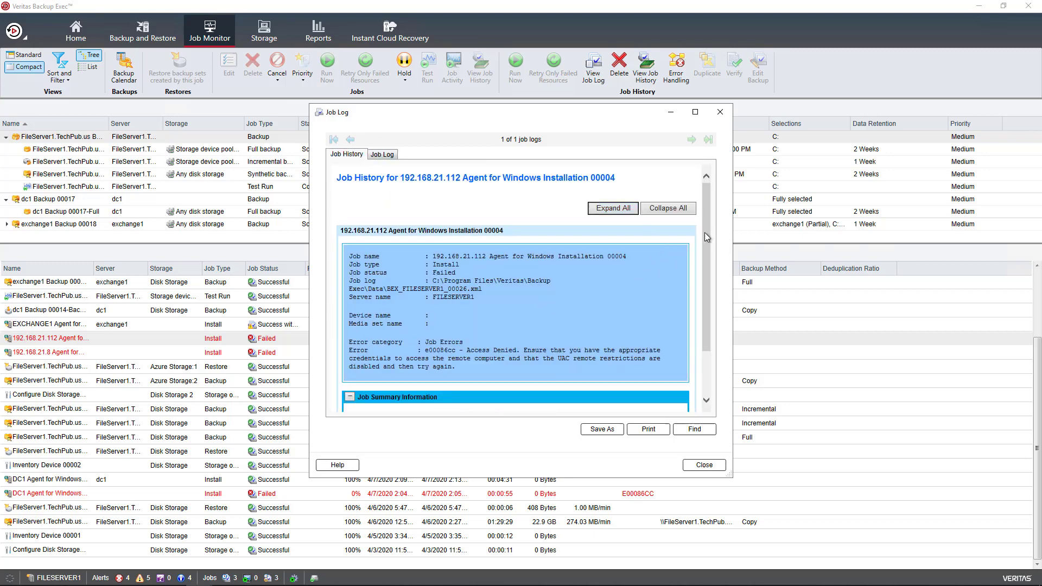
{"action": "left_click_drag", "start_coordinate": [705, 225], "coordinate": [708, 308]}
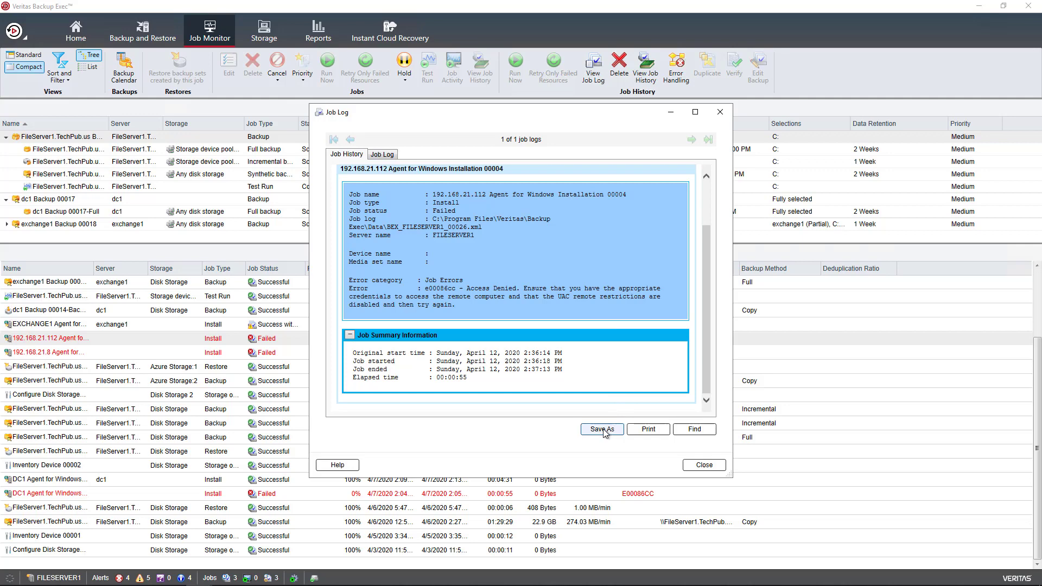
{"action": "left_click", "coordinate": [704, 465]}
{"action": "left_click", "coordinate": [265, 33]}
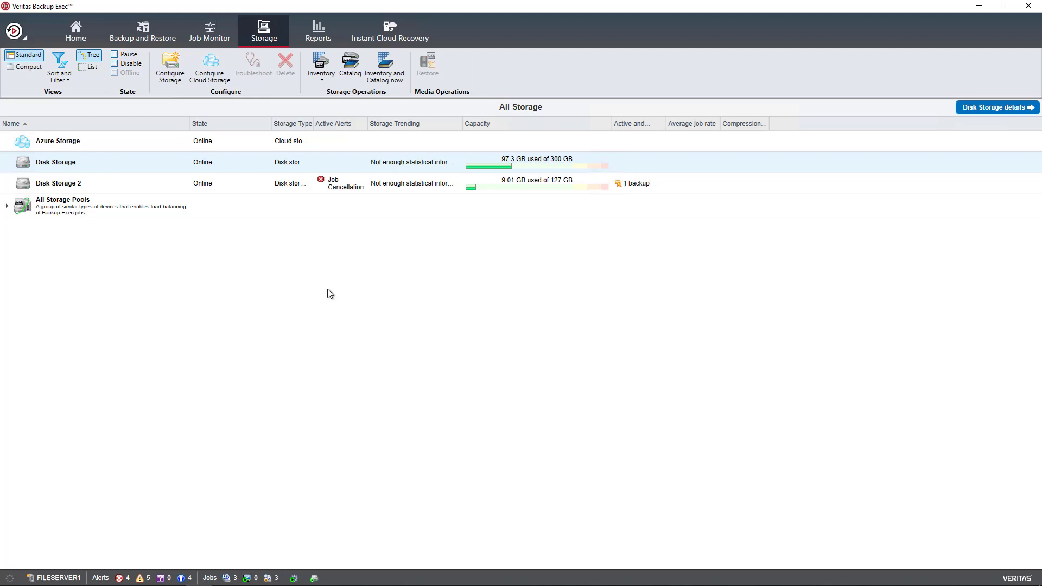
{"action": "right_click", "coordinate": [141, 164]}
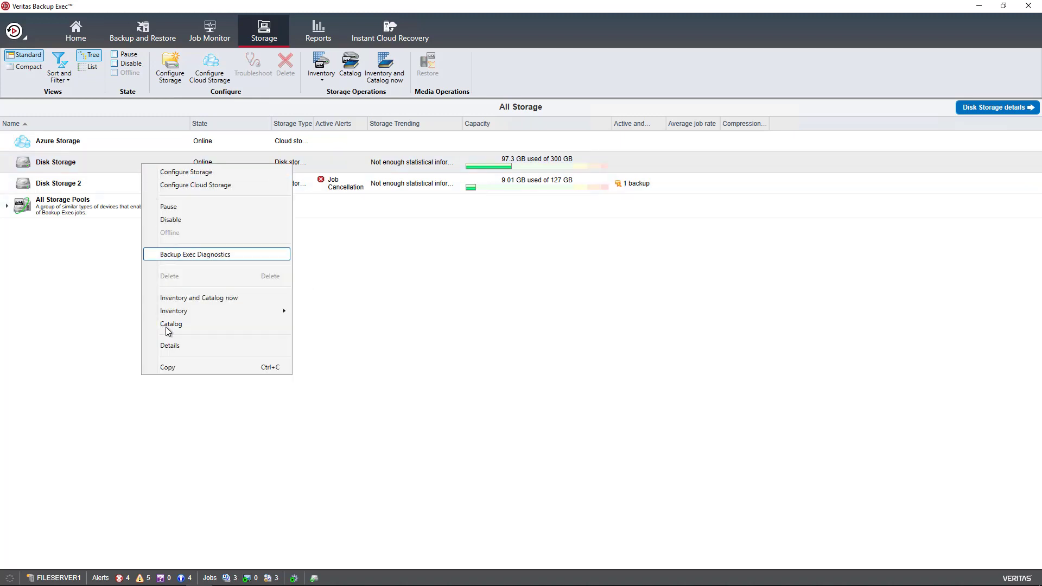
{"action": "left_click", "coordinate": [172, 348]}
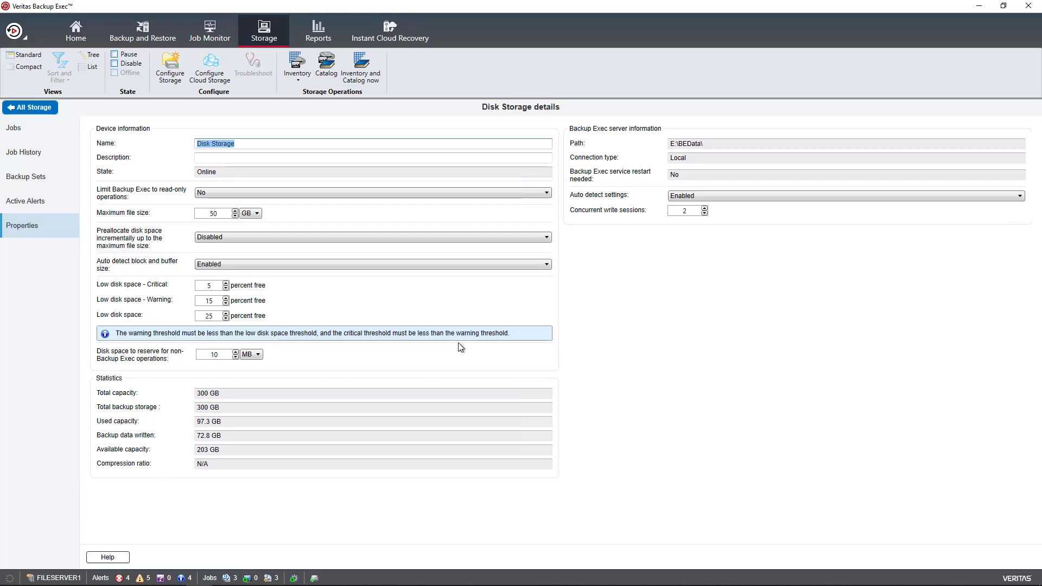
{"action": "left_click", "coordinate": [705, 209]}
{"action": "key", "text": "Escape"}
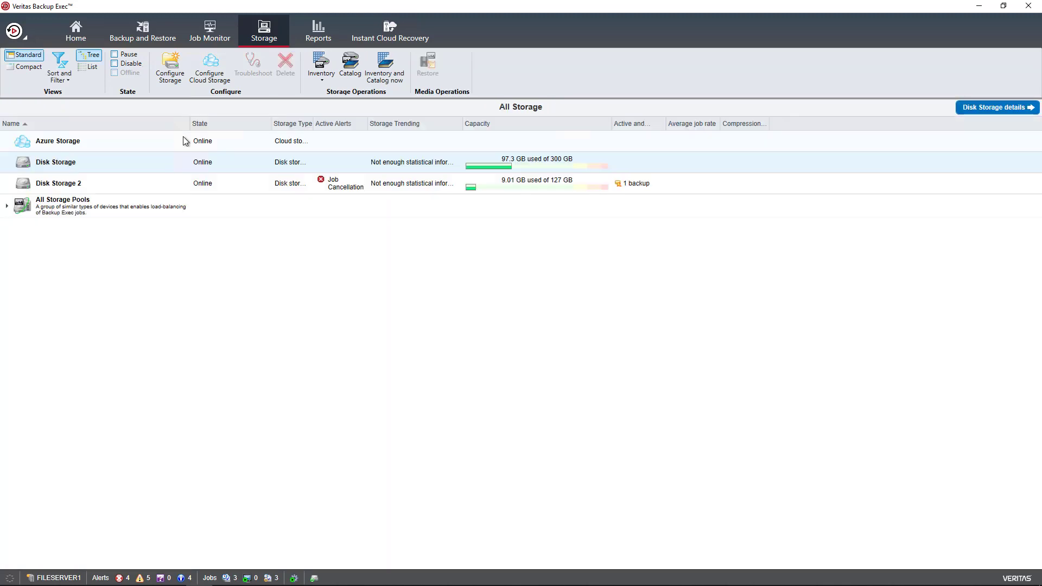
Open Reports, start a New Custom Report, then cancel the Custom Report dialog.
{"action": "left_click", "coordinate": [318, 33]}
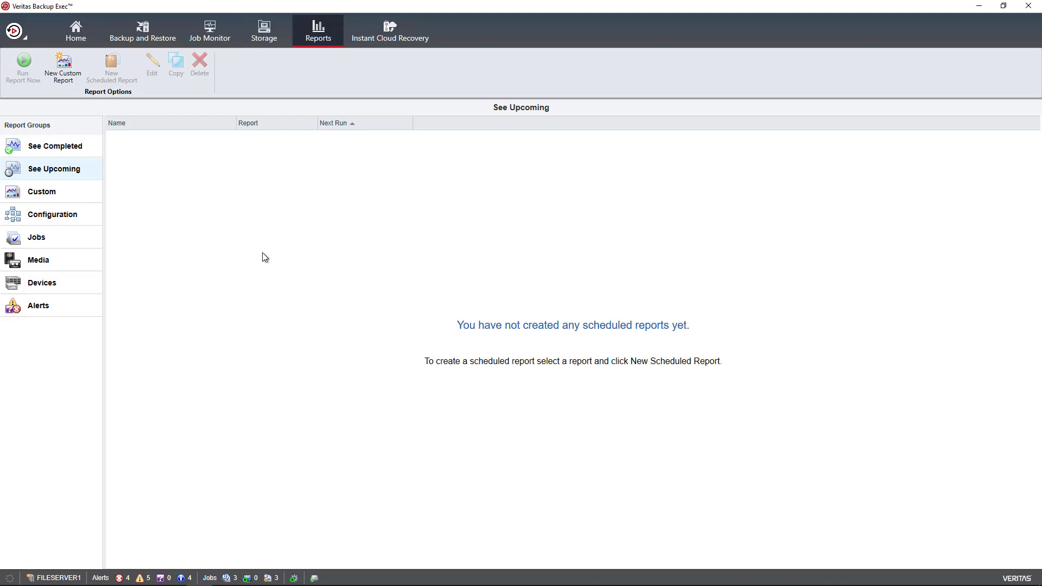
{"action": "left_click", "coordinate": [54, 79]}
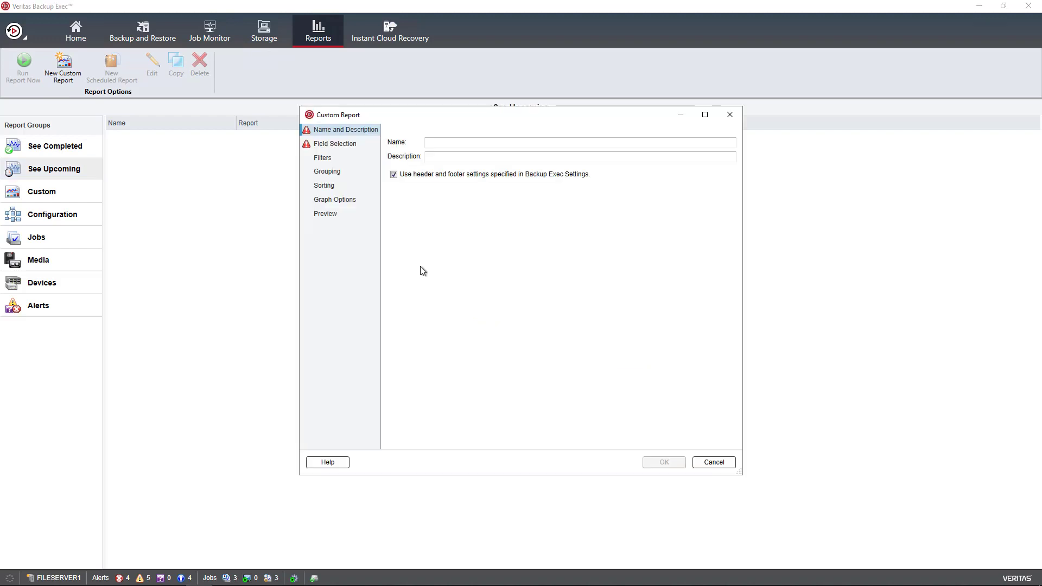
{"action": "left_click", "coordinate": [716, 461]}
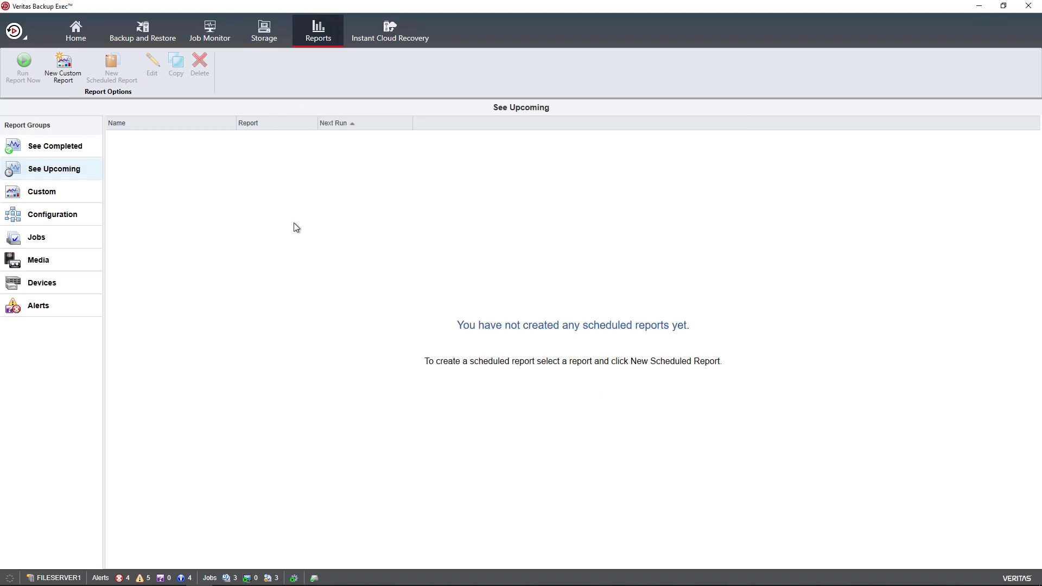
Show the Instant Cloud Recovery page, where Azure recovery is not yet configured.
{"action": "left_click", "coordinate": [383, 33]}
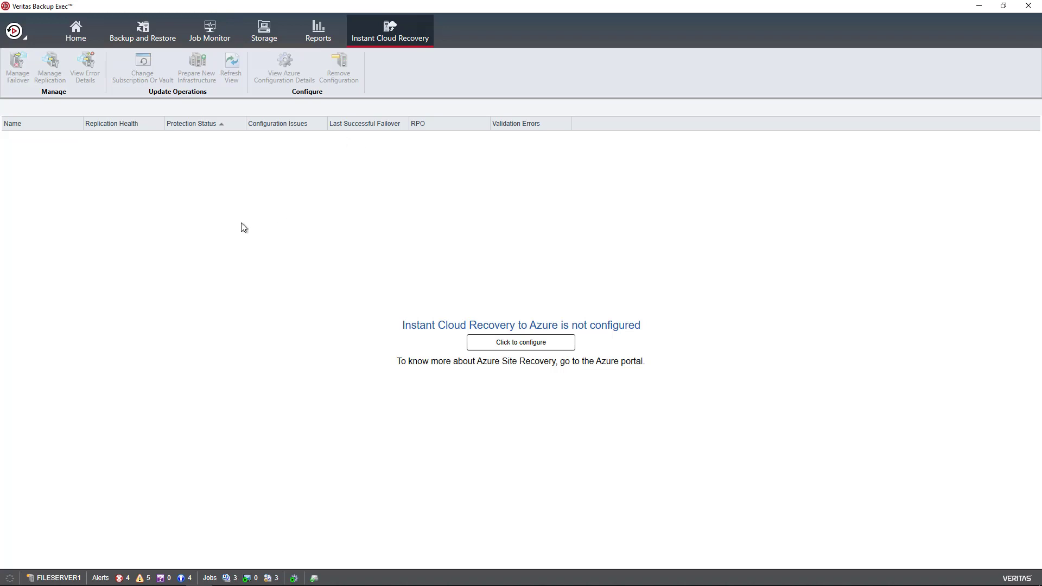
Go back to Backup and Restore to see FileServer1.TechPub.us's jobs.
{"action": "left_click", "coordinate": [134, 31]}
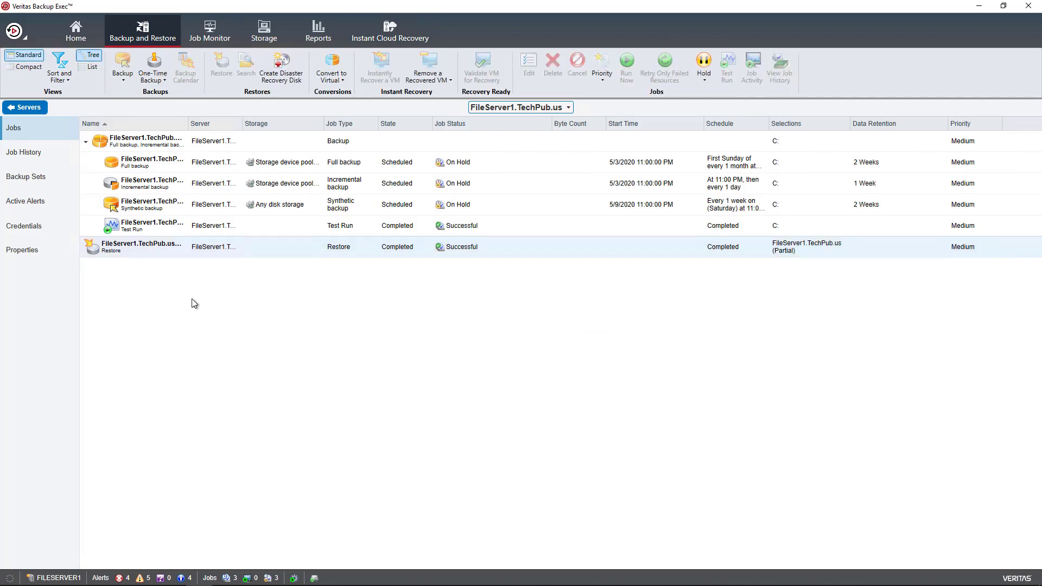